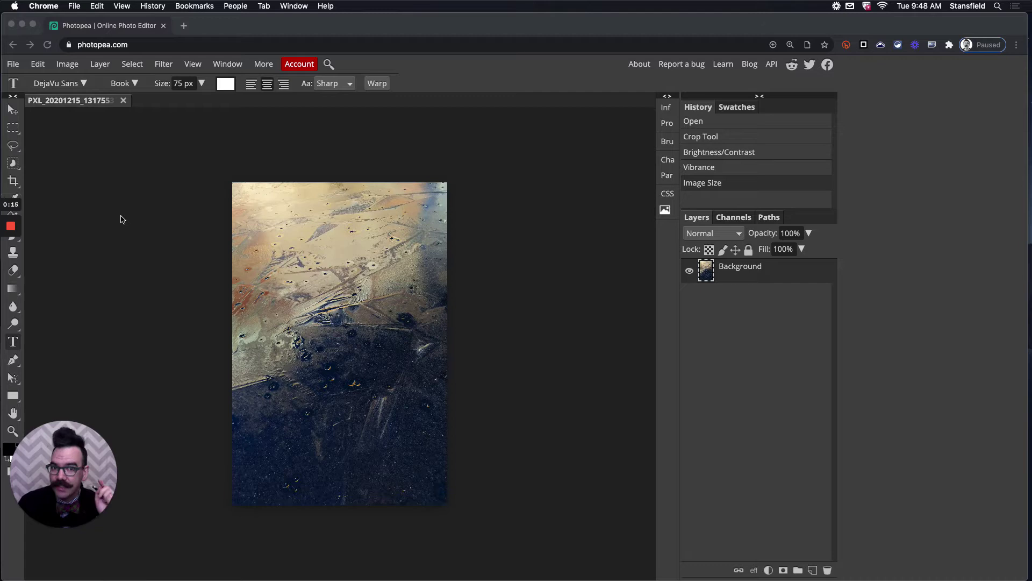
Focus the Photopea window holding the resized ice photo with white DejaVu Sans type
{"action": "left_click", "coordinate": [14, 345]}
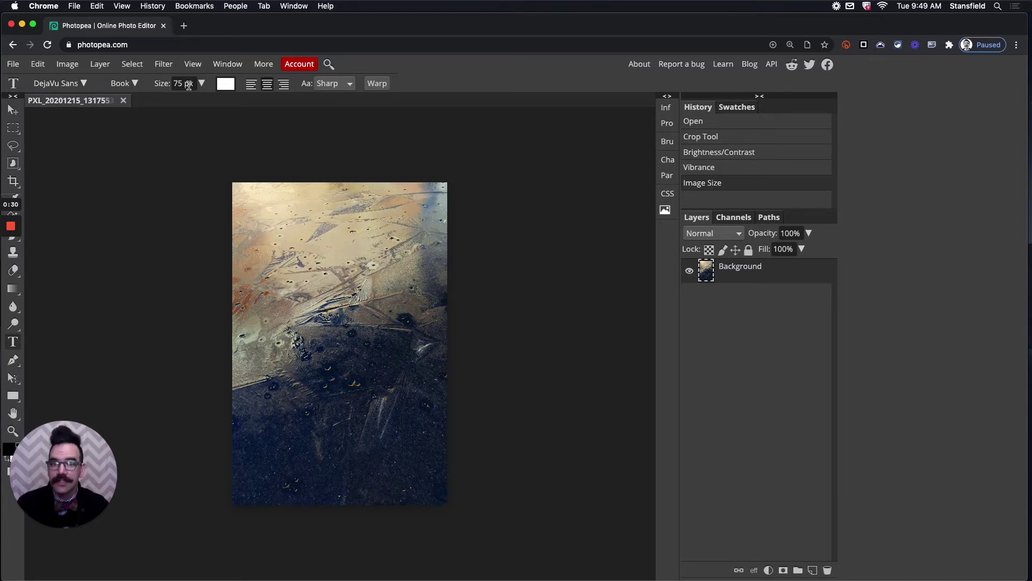
Keep white text, set centre alignment and Sharp anti-aliasing, and start a text layer on the photo
{"action": "left_click", "coordinate": [226, 84]}
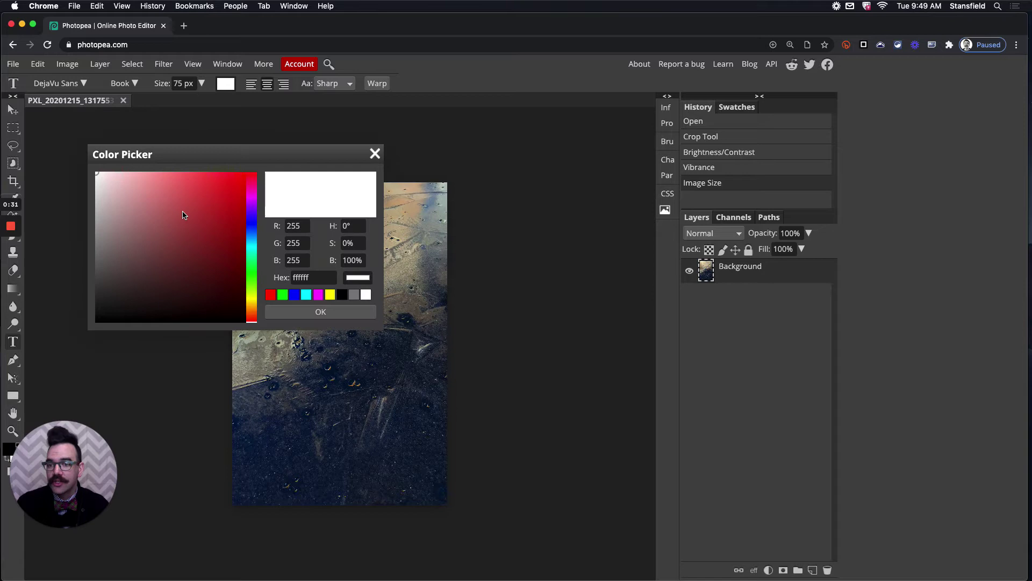
{"action": "left_click", "coordinate": [375, 154]}
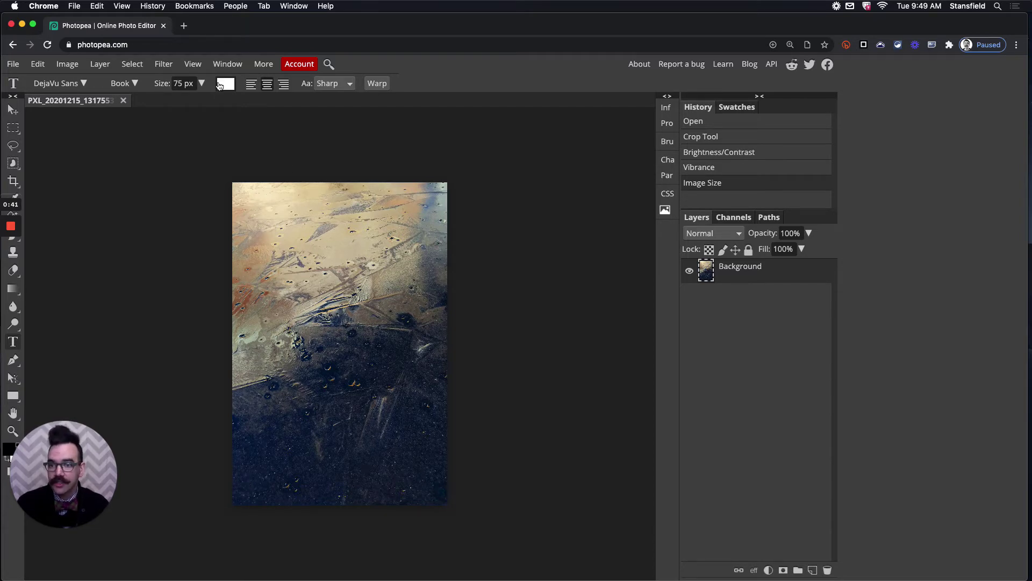
{"action": "left_click", "coordinate": [268, 83]}
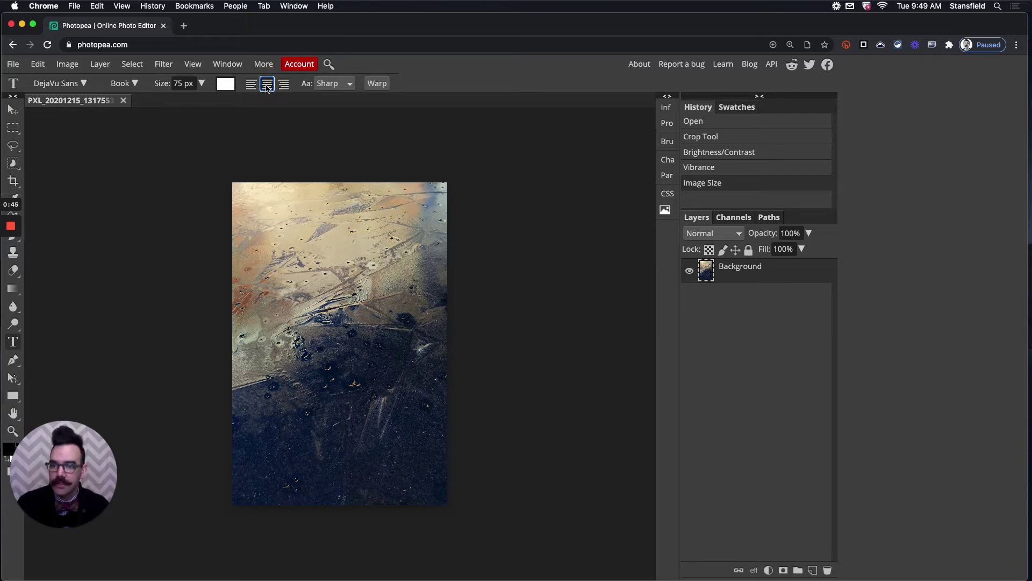
{"action": "left_click", "coordinate": [326, 84]}
{"action": "left_click", "coordinate": [333, 84]}
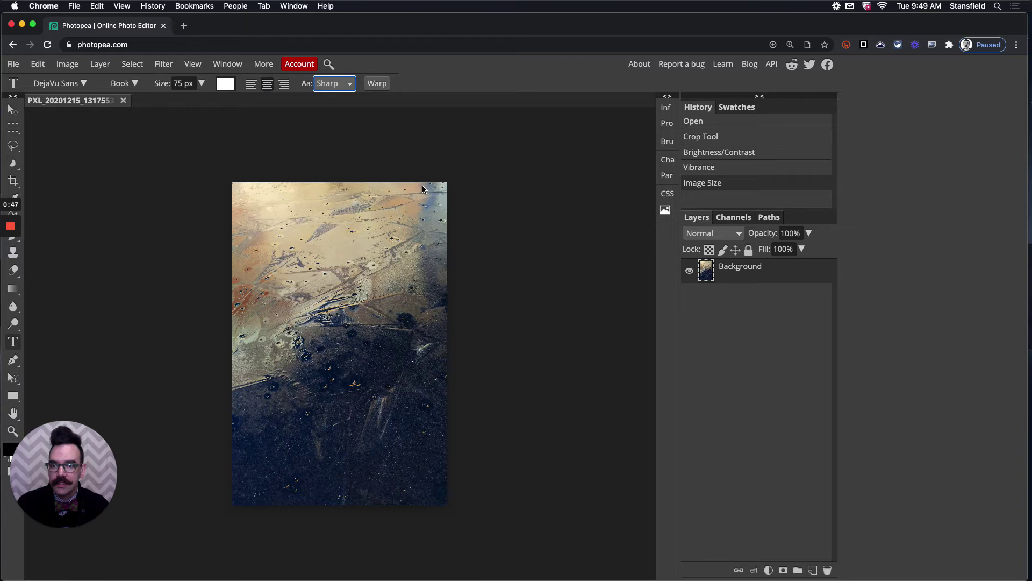
{"action": "left_click", "coordinate": [315, 440]}
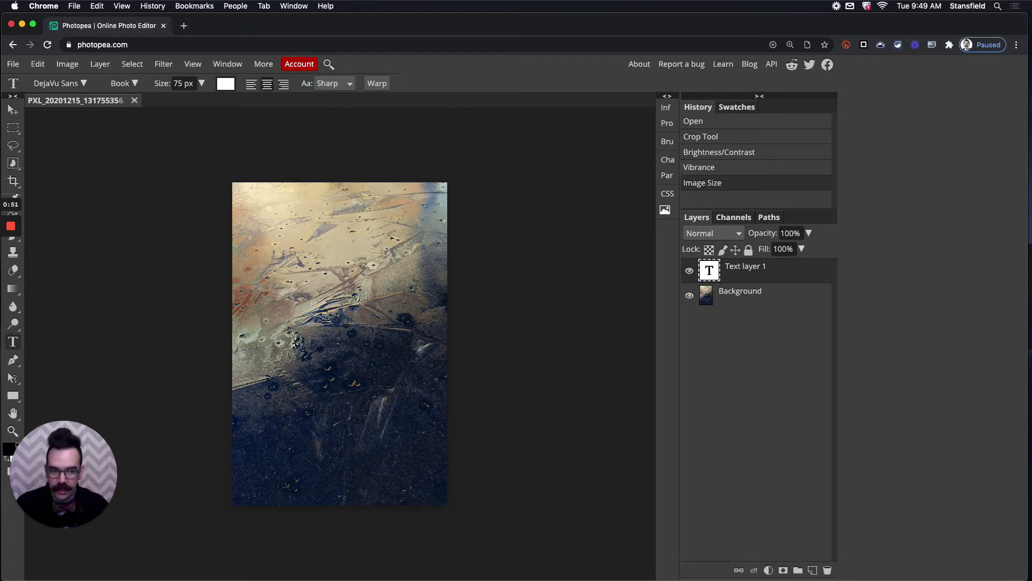
Delete Text layer 1 and draw a shallow, full-width text box along the photo's bottom
{"action": "left_click_drag", "start_coordinate": [745, 270], "coordinate": [827, 569]}
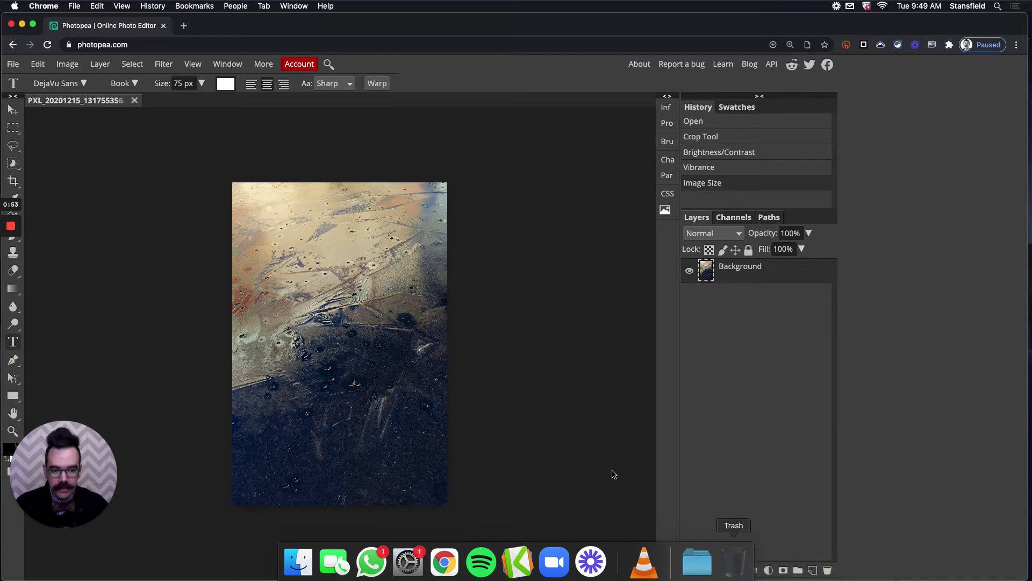
{"action": "left_click_drag", "start_coordinate": [257, 416], "coordinate": [446, 506]}
{"action": "left_click_drag", "start_coordinate": [258, 461], "coordinate": [232, 460]}
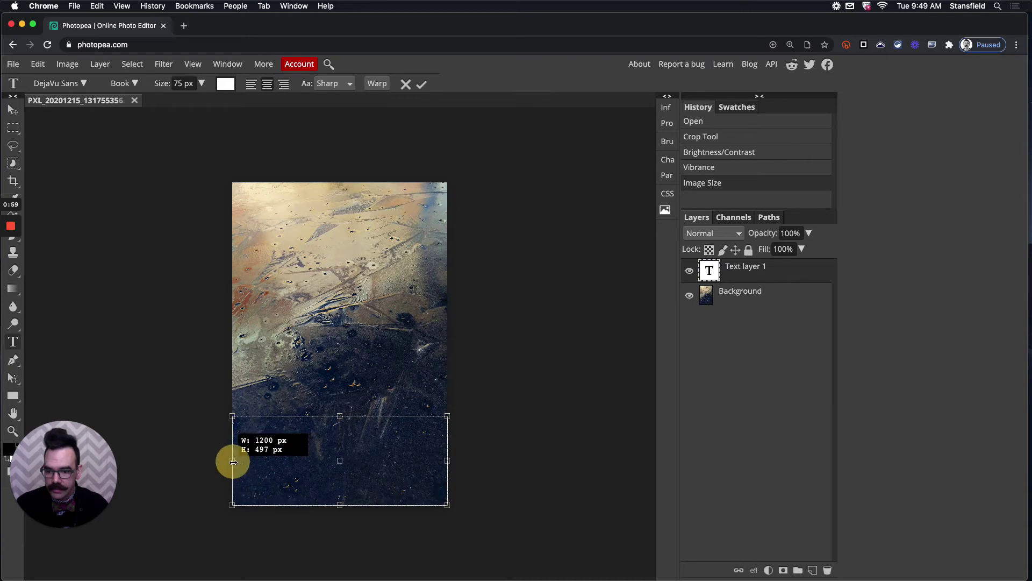
{"action": "left_click_drag", "start_coordinate": [340, 416], "coordinate": [334, 465]}
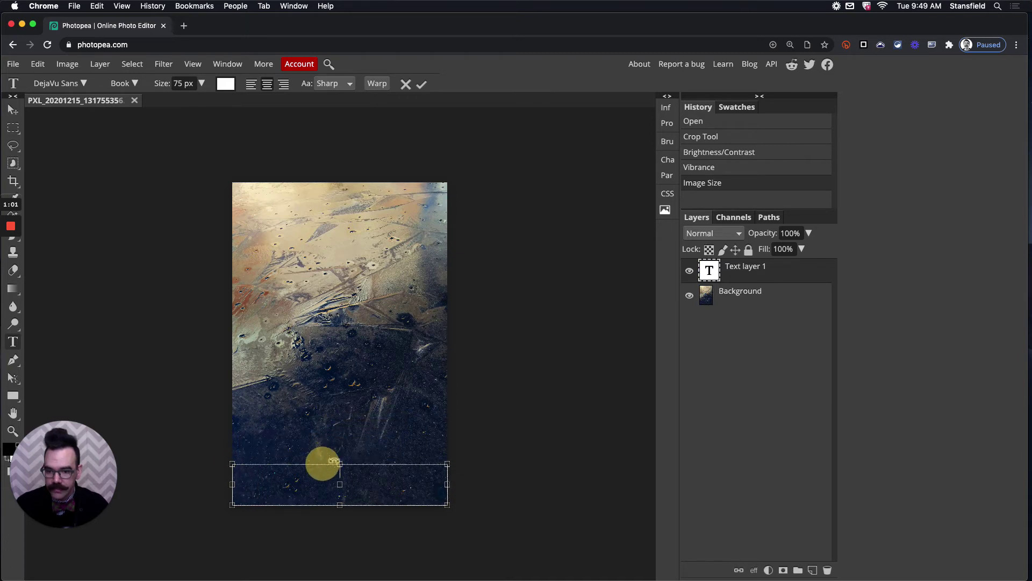
{"action": "type", "text": "Phot"}
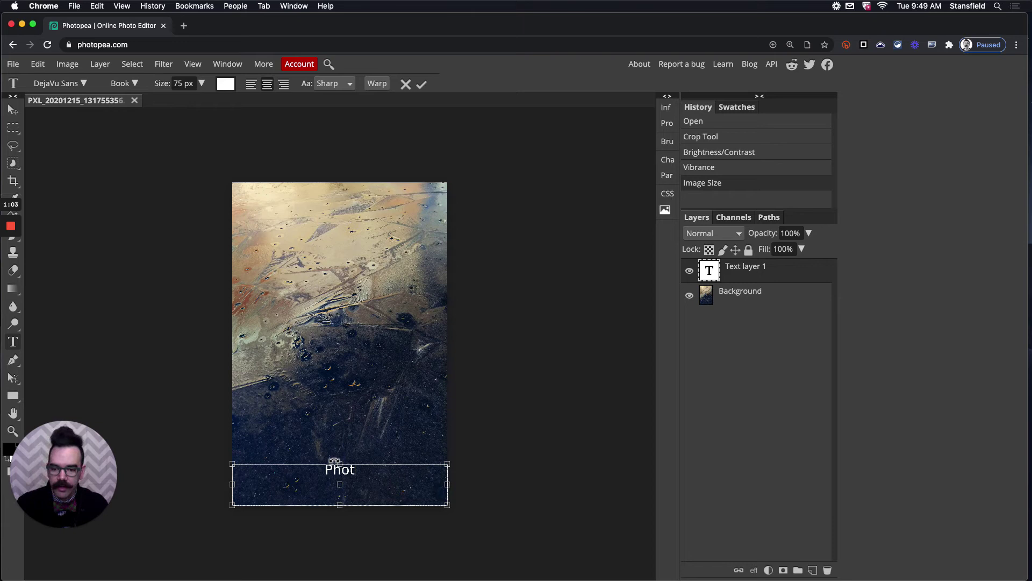
{"action": "type", "text": "o by"}
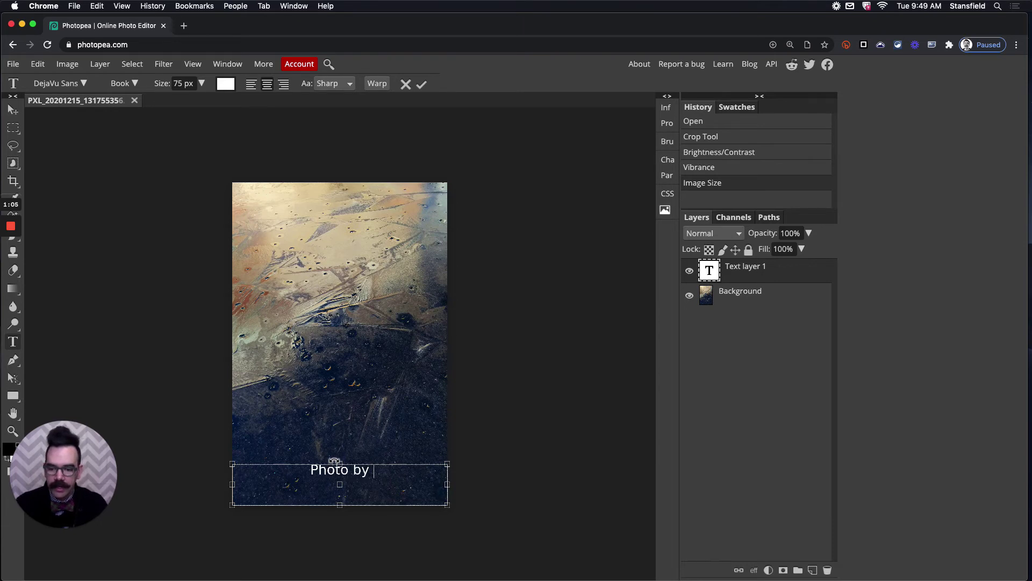
{"action": "type", "text": "M"}
Enter the caption 'Photo by Mr. Stansfield', fix the typo, and commit it
{"action": "key", "text": "BackSpace"}
{"action": "type", "text": "Mr. "}
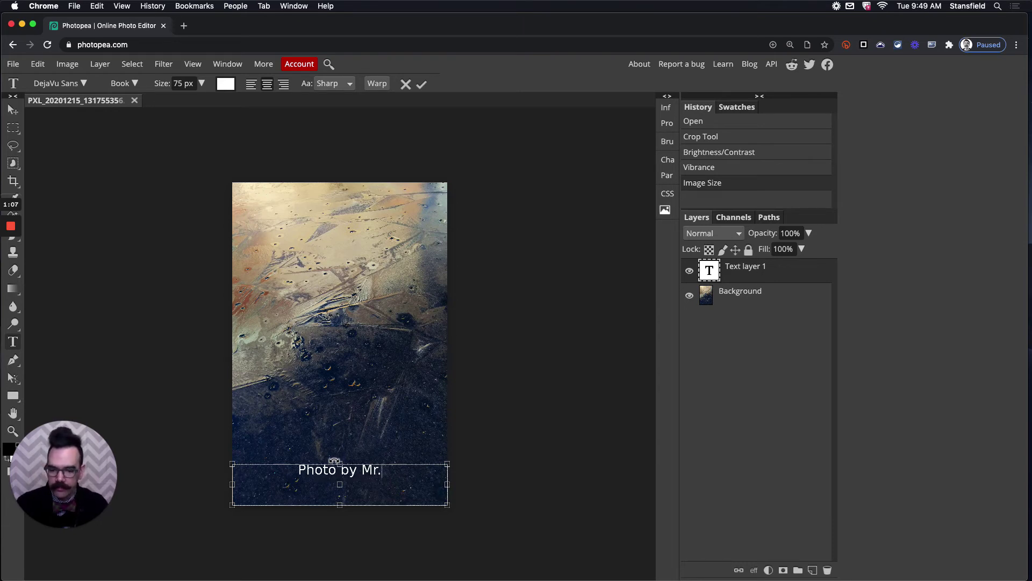
{"action": "type", "text": "Stansfie"}
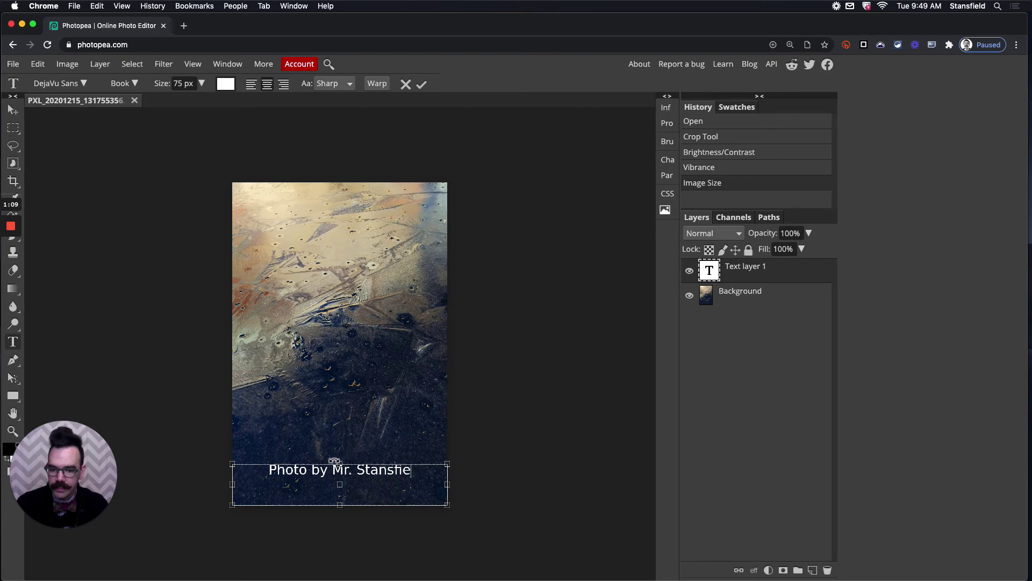
{"action": "type", "text": "ld"}
{"action": "key", "text": "ctrl+Return"}
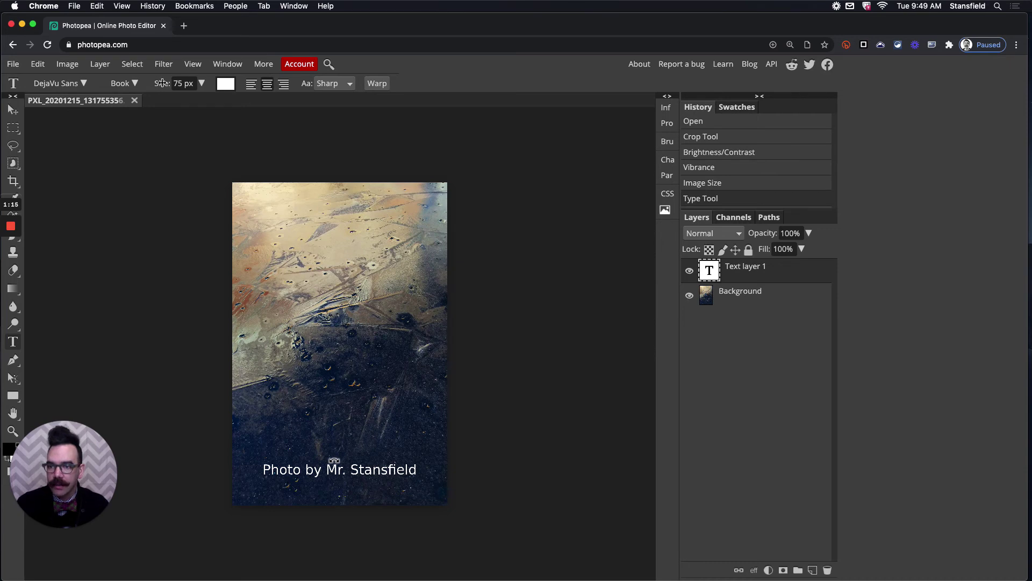
Raise the caption's font size from 75 px to 93 px, then pick the Move tool
{"action": "left_click_drag", "start_coordinate": [162, 83], "coordinate": [173, 86]}
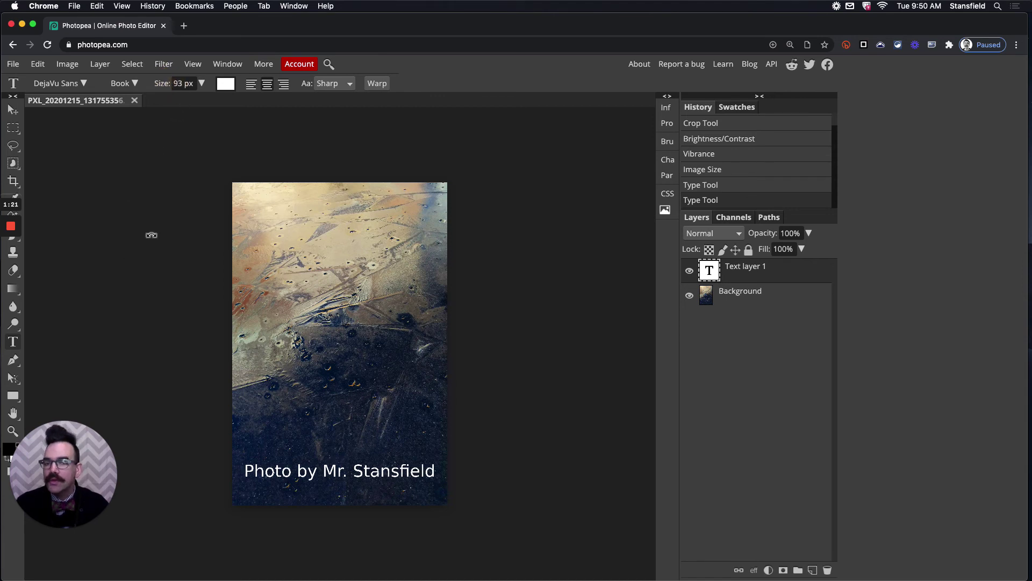
{"action": "left_click", "coordinate": [13, 110]}
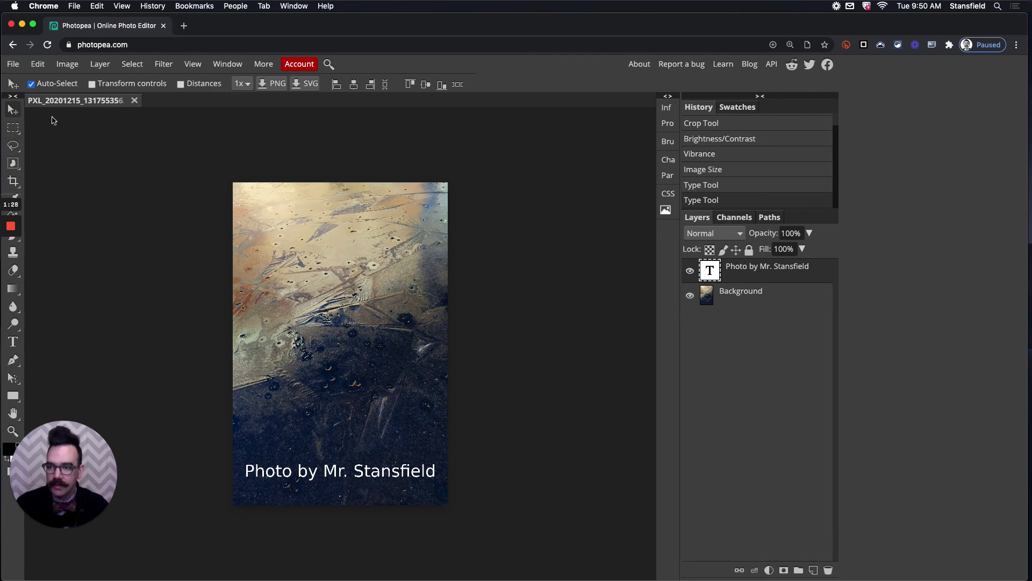
Nudge the 'Photo by Mr. Stansfield' caption down toward the photo's bottom edge
{"action": "left_click_drag", "start_coordinate": [378, 472], "coordinate": [380, 490]}
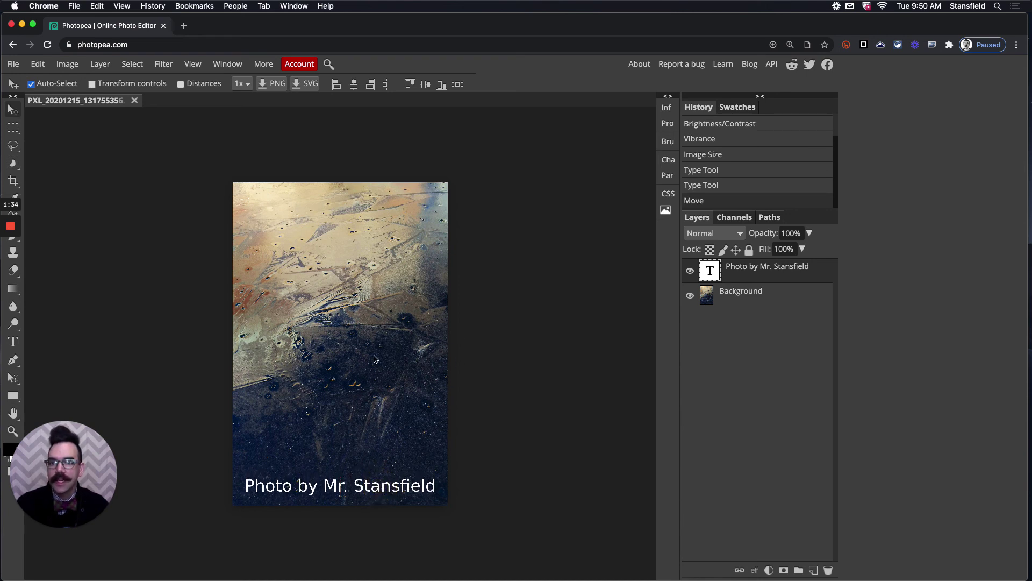